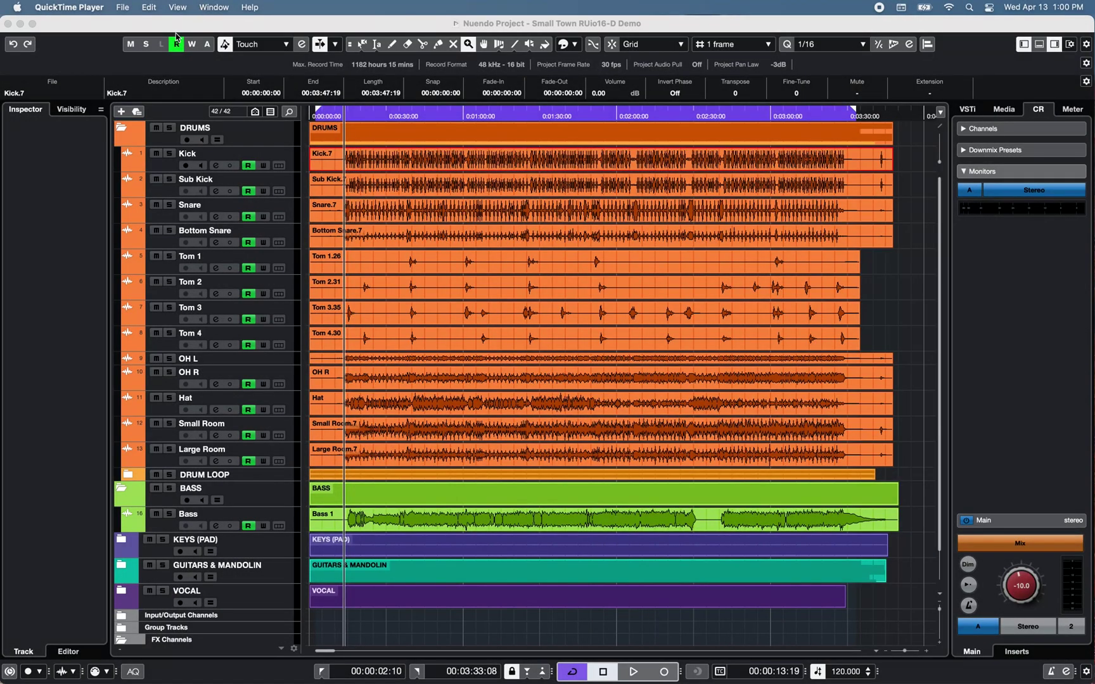
Open Studio Setup's Audio System page and keep the Yamaha RUio16-D (High Precision) ASIO driver
click(175, 26)
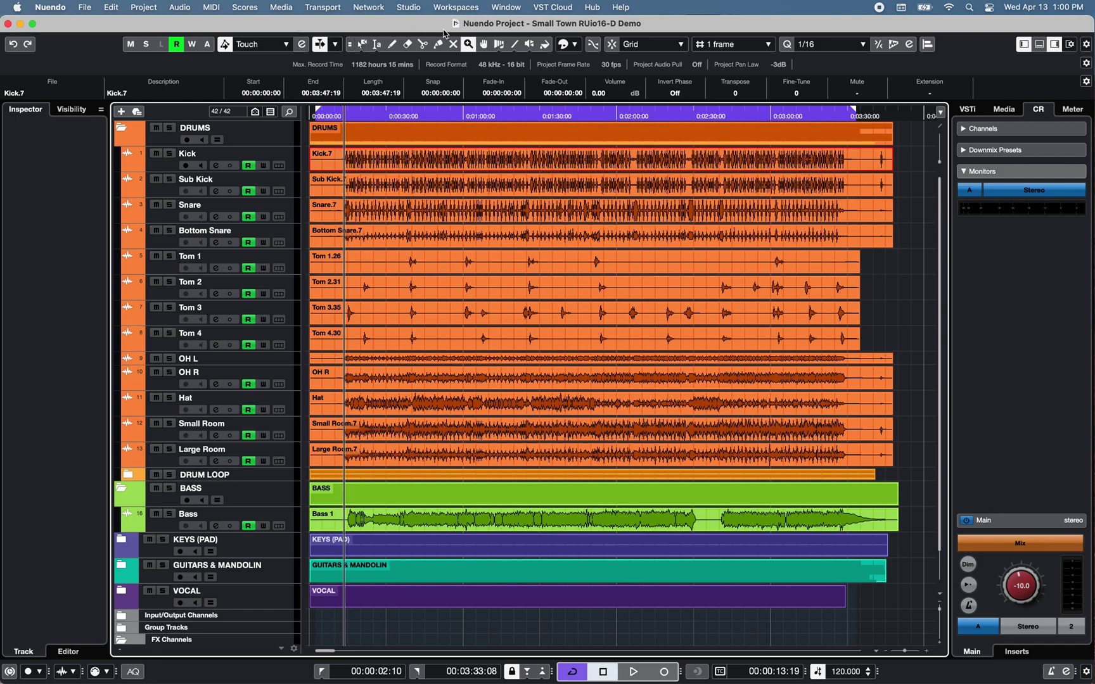
click(407, 7)
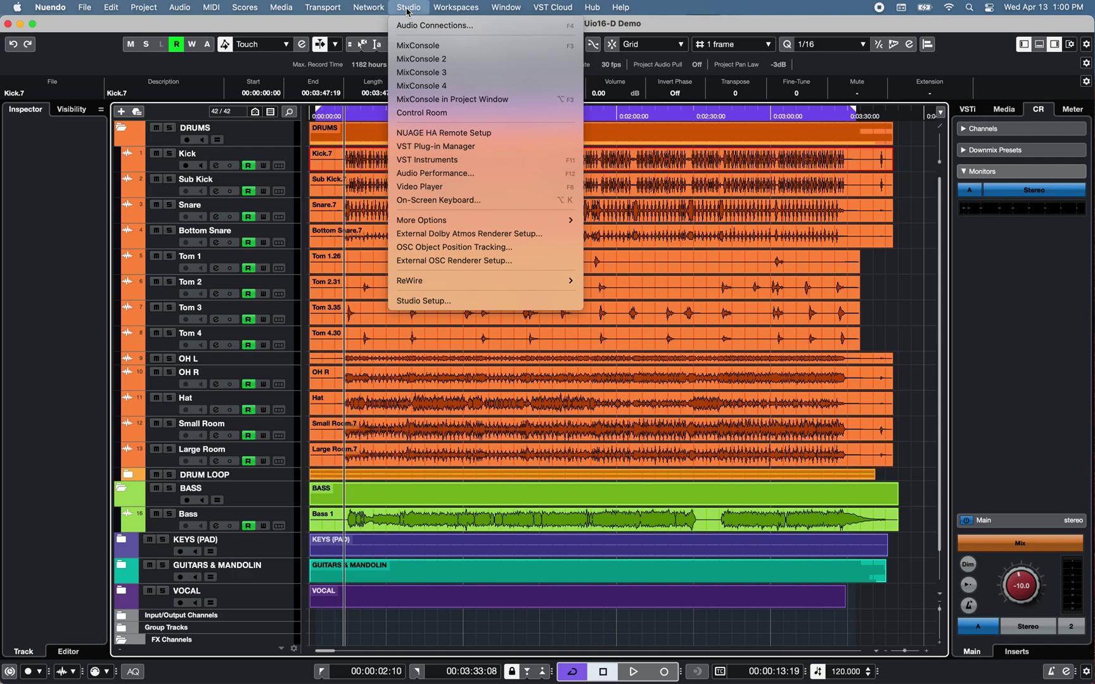
click(438, 300)
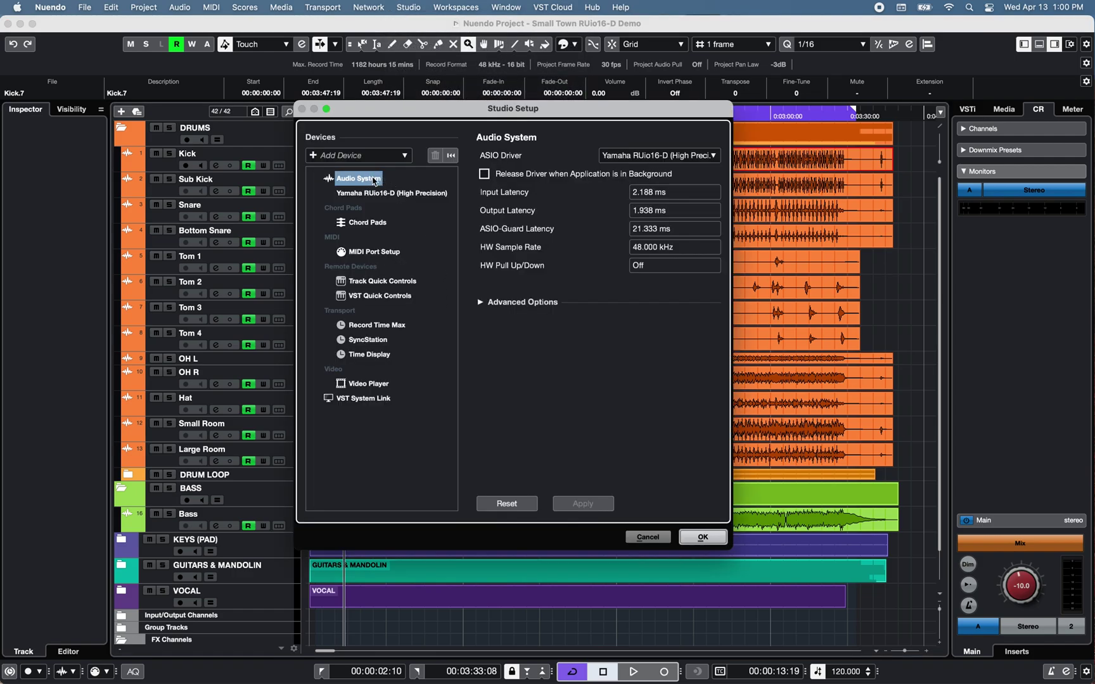
click(715, 156)
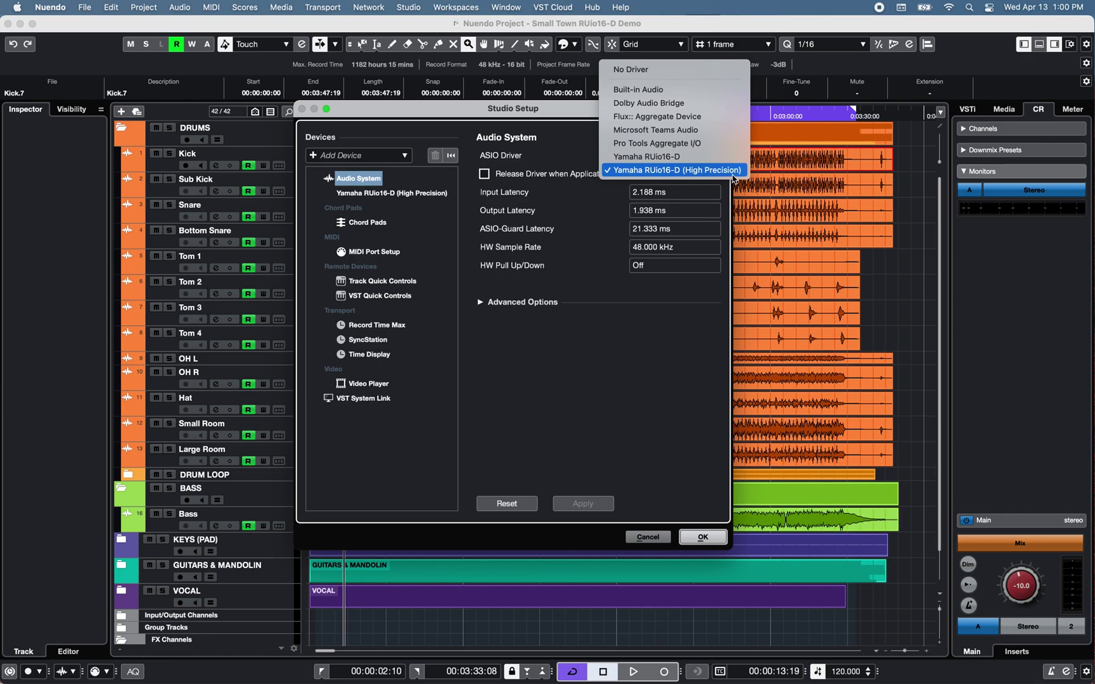
click(578, 109)
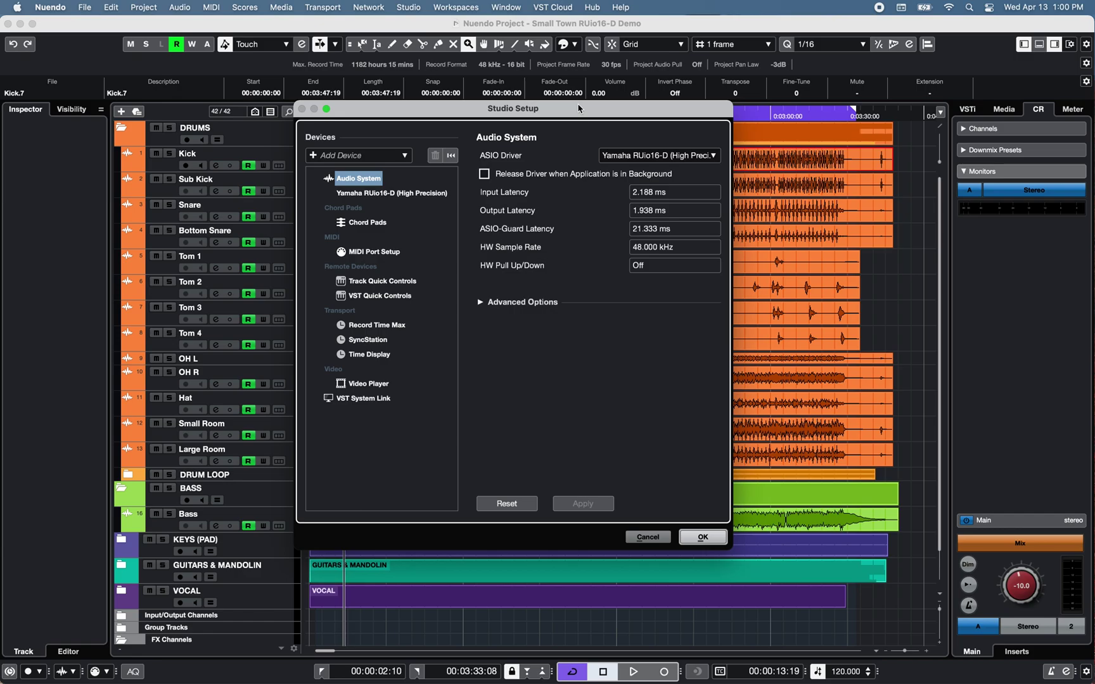
Set a new RUio16-D buffer size in its Control Panel, review the ports, and apply the setup
click(440, 194)
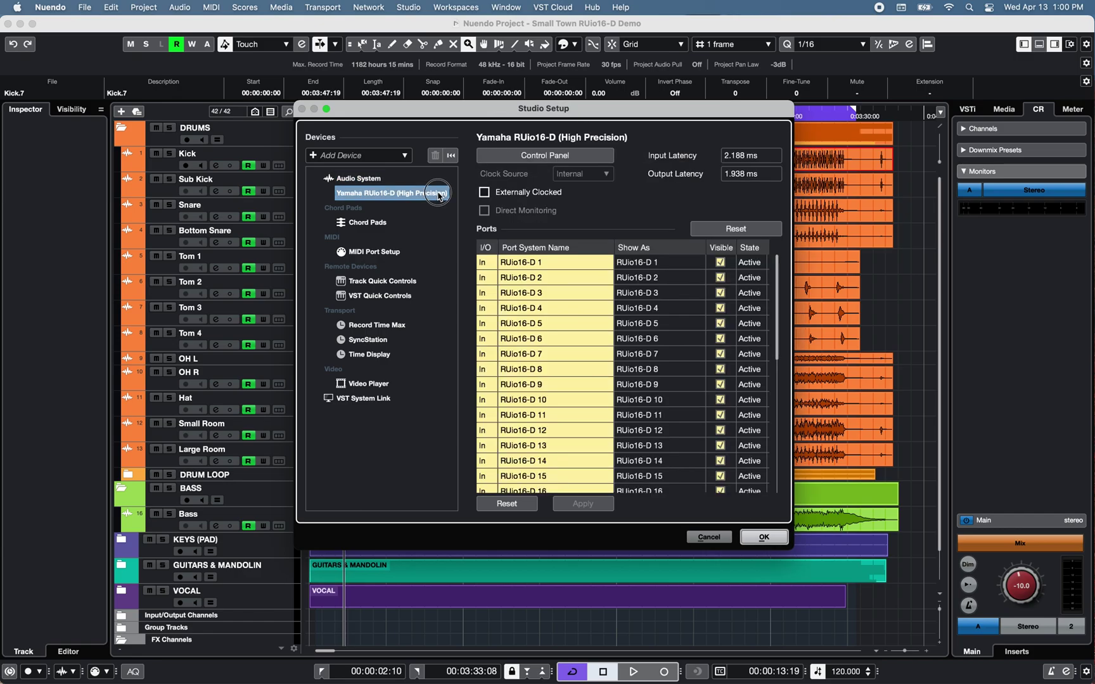
click(509, 159)
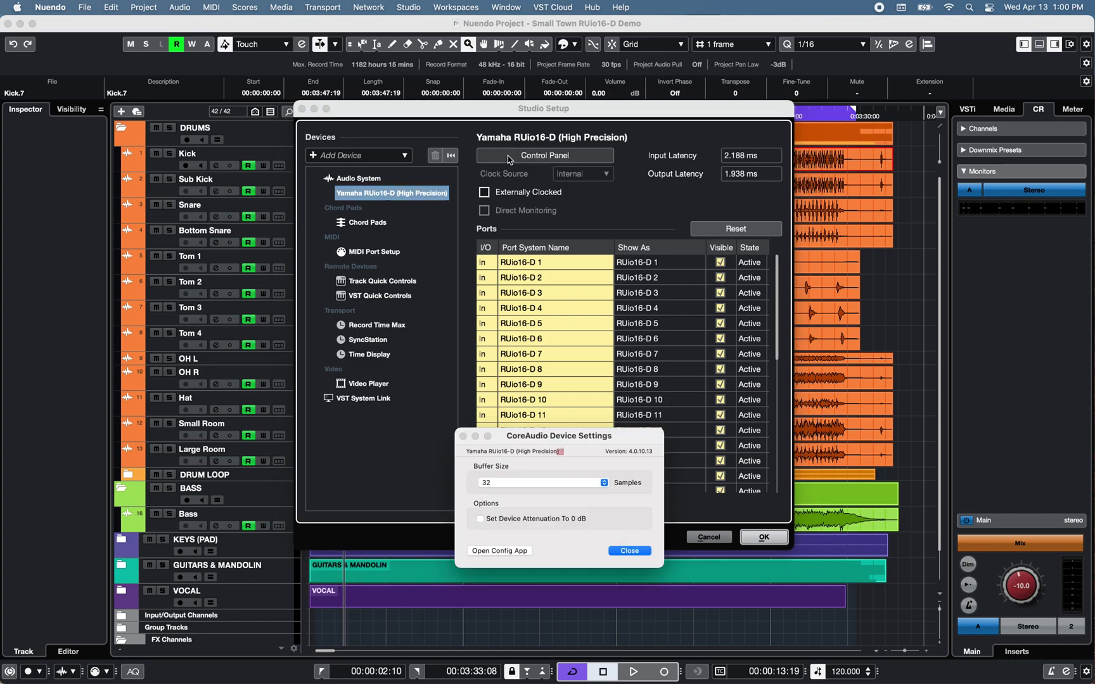
click(604, 483)
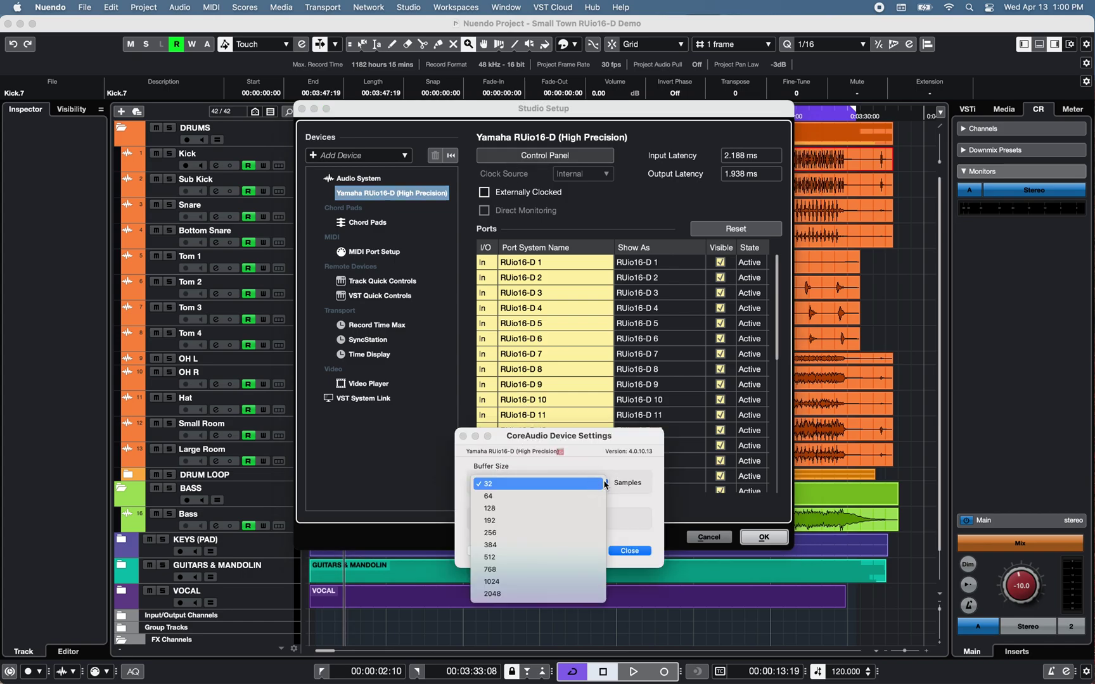
click(583, 597)
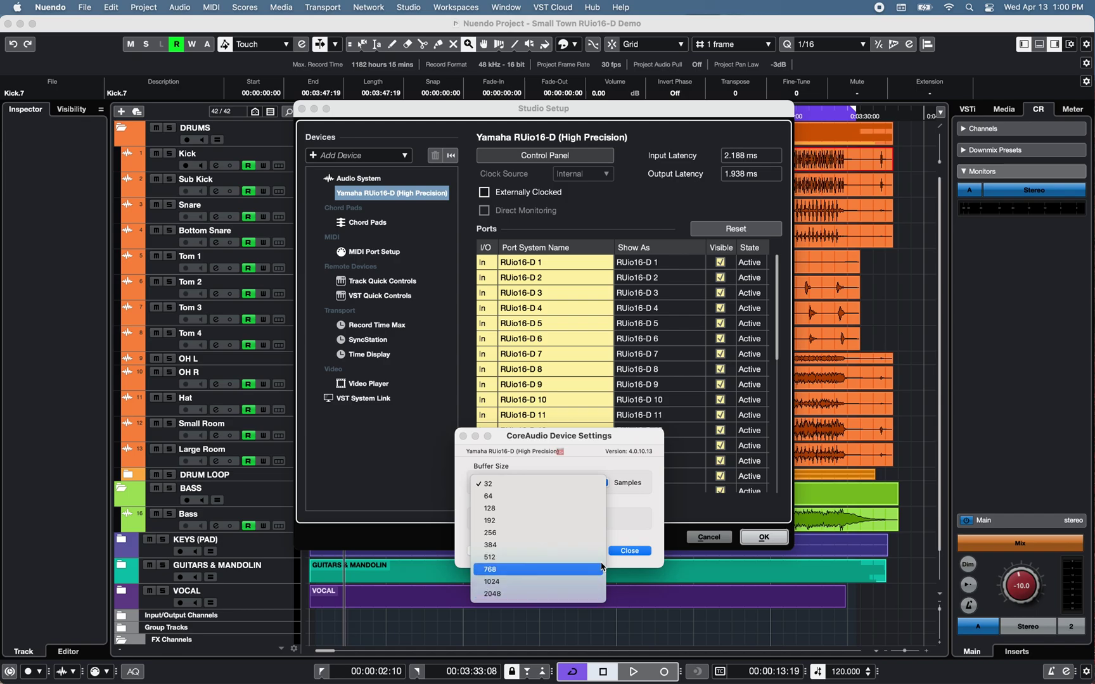
click(629, 551)
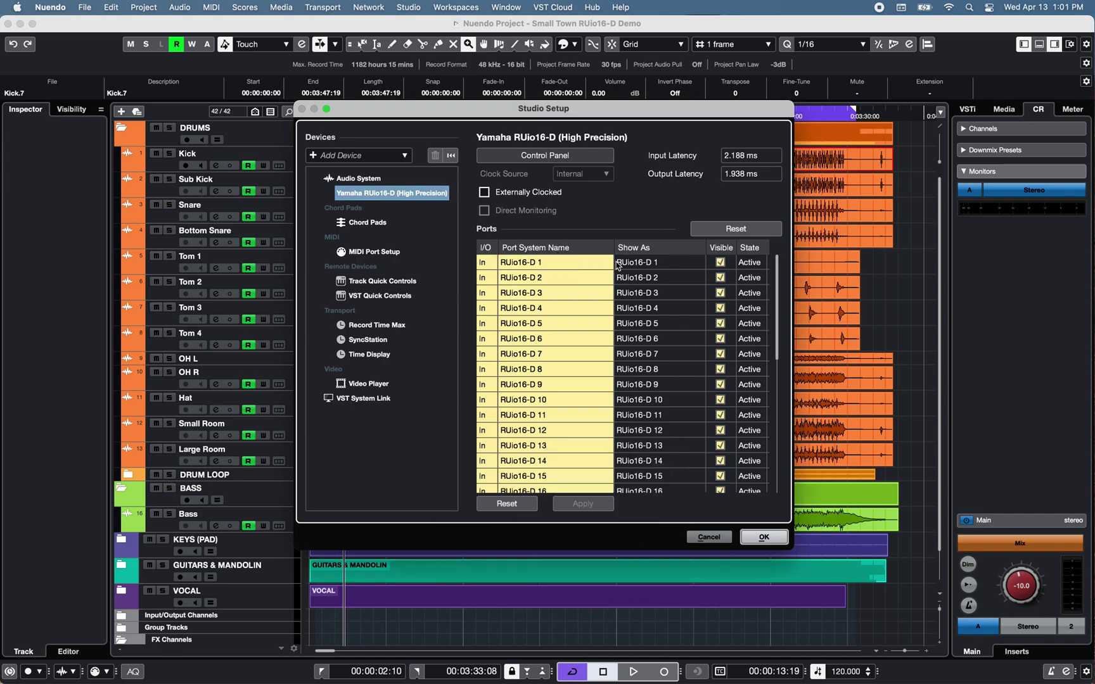
drag(778, 295, 571, 459)
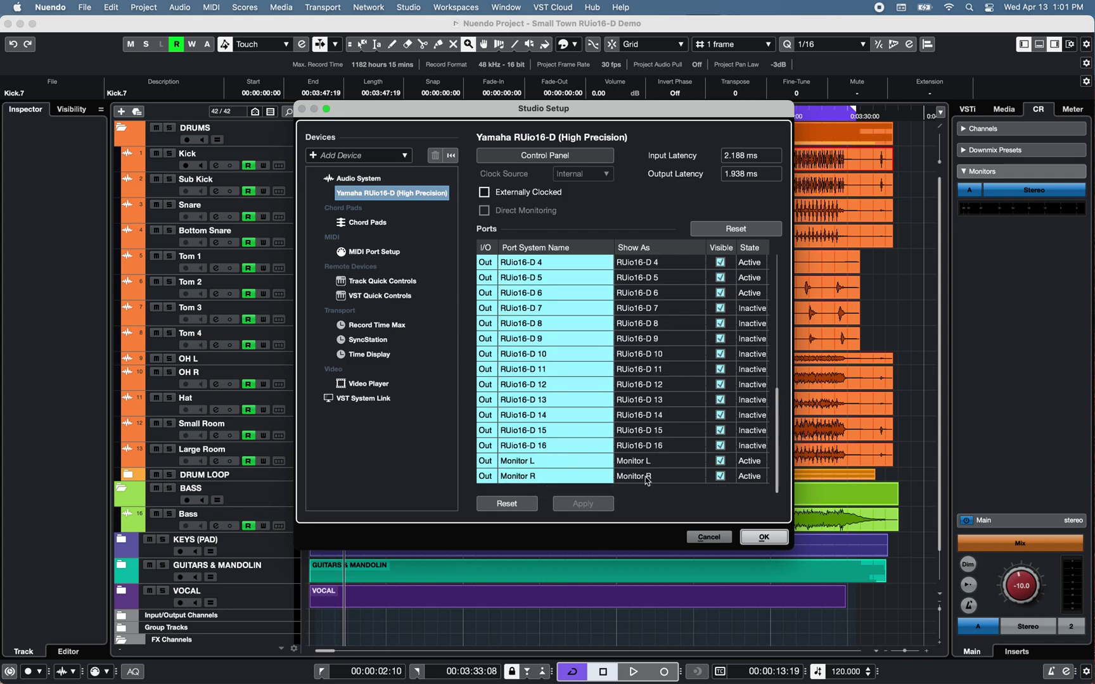
click(763, 537)
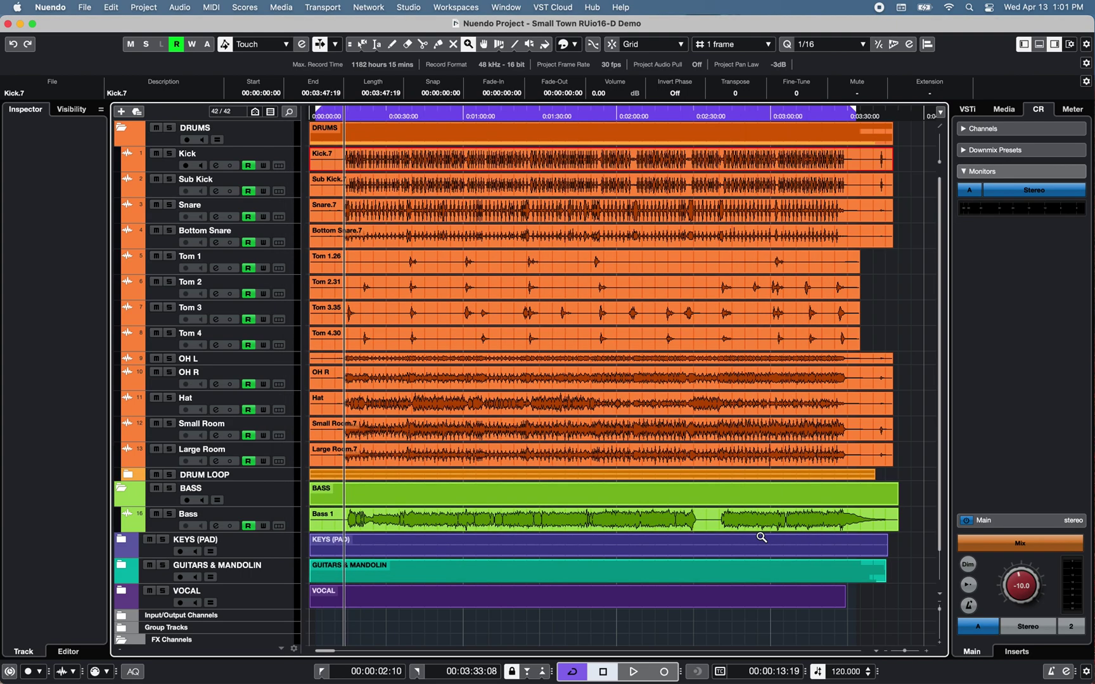
Open Audio Connections on Inputs to view the mono Dante buses on RUio16-D ports 1–16
click(409, 7)
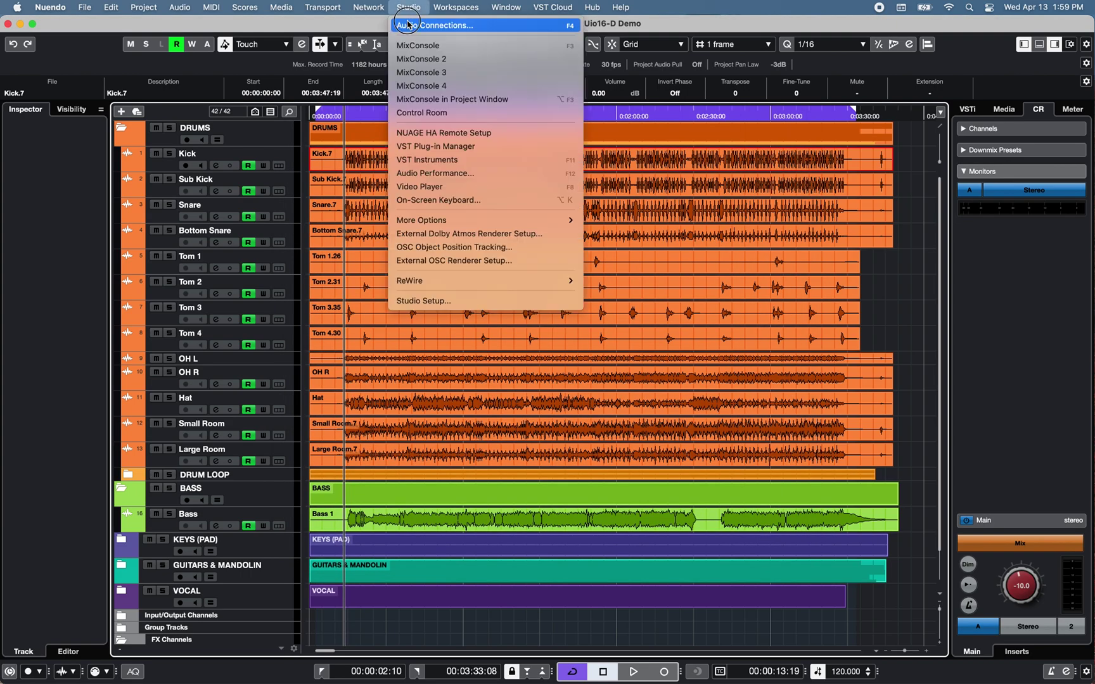
click(407, 25)
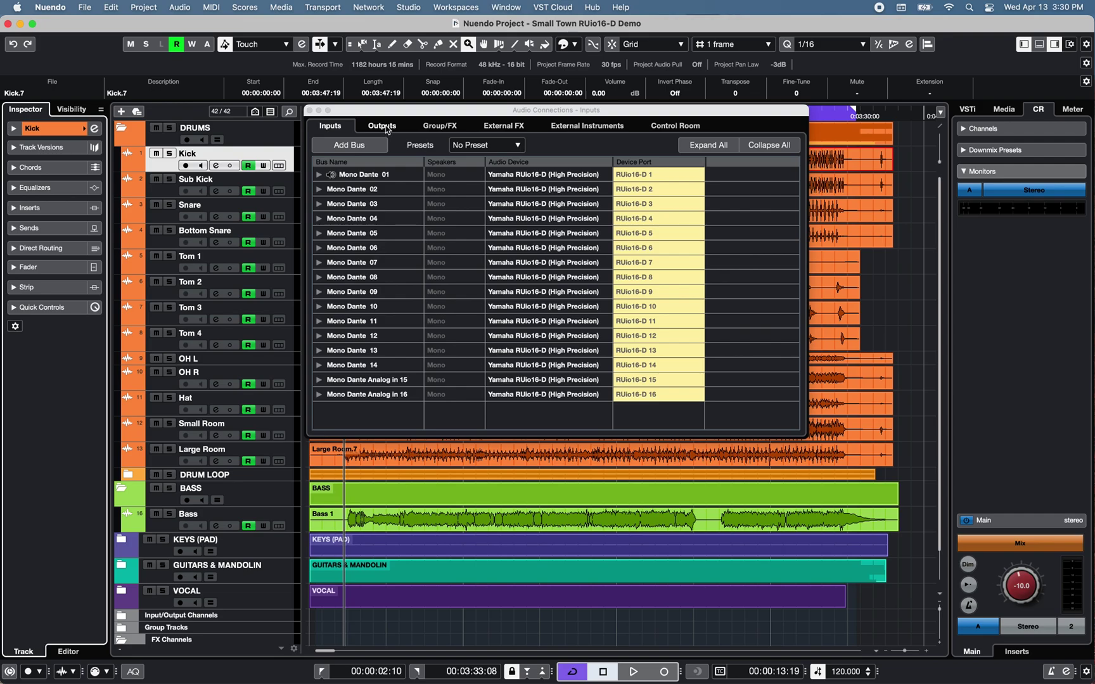
Expand all output buses, then add To Dante Network 1, 2 and 3 to Kick's direct routing
click(382, 125)
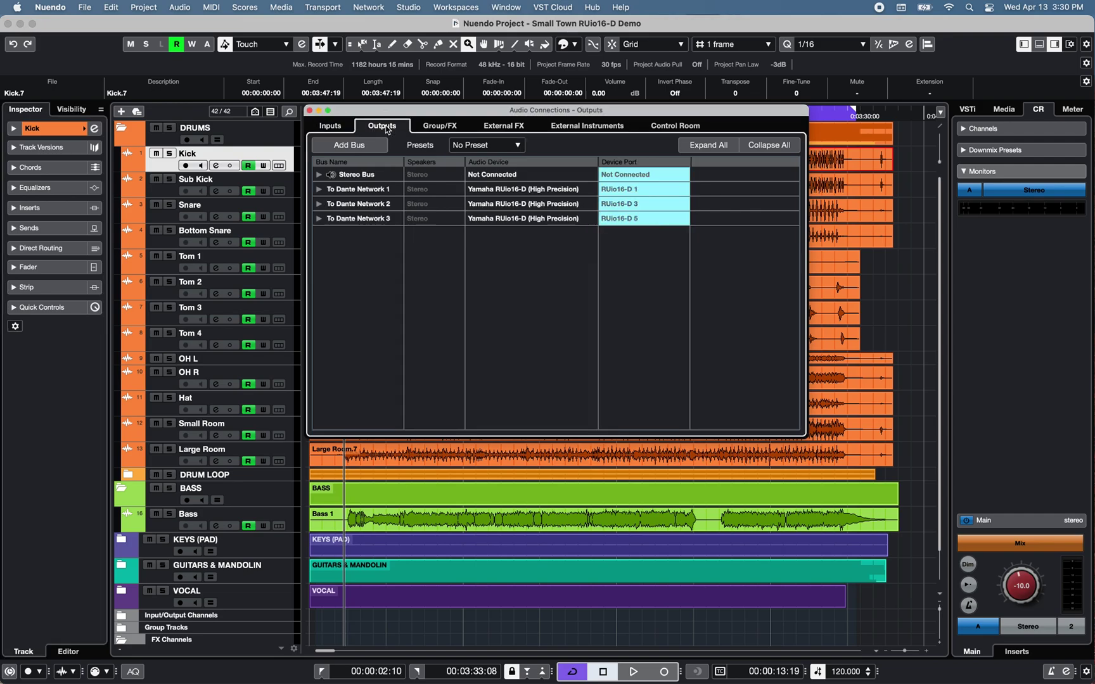
click(710, 145)
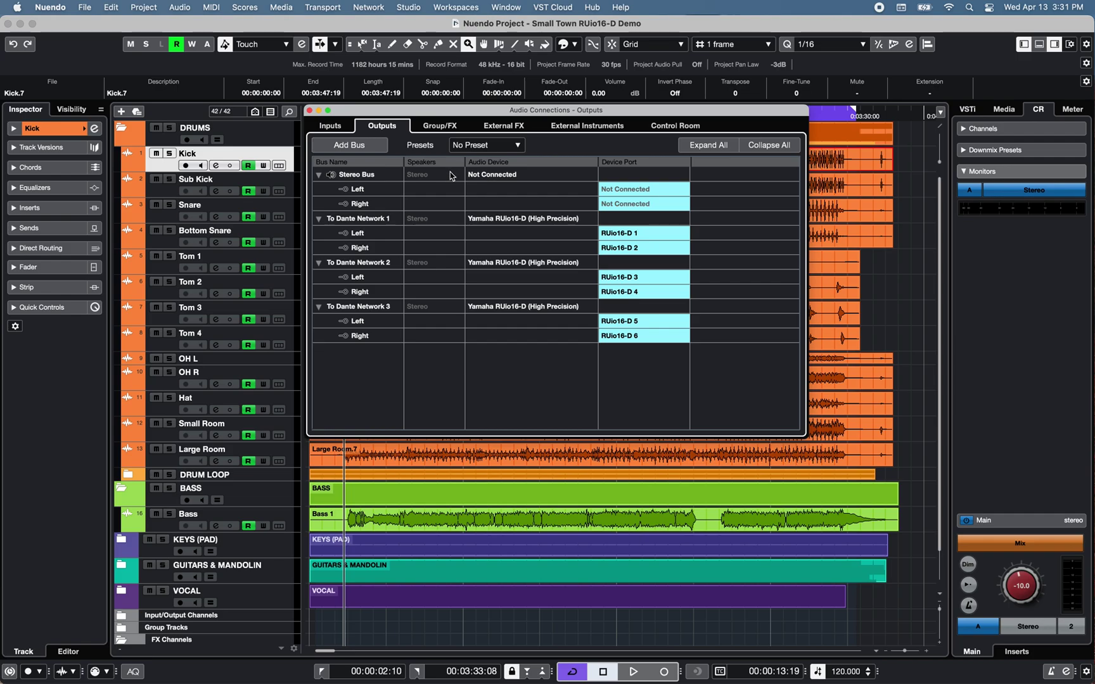
click(62, 249)
click(56, 274)
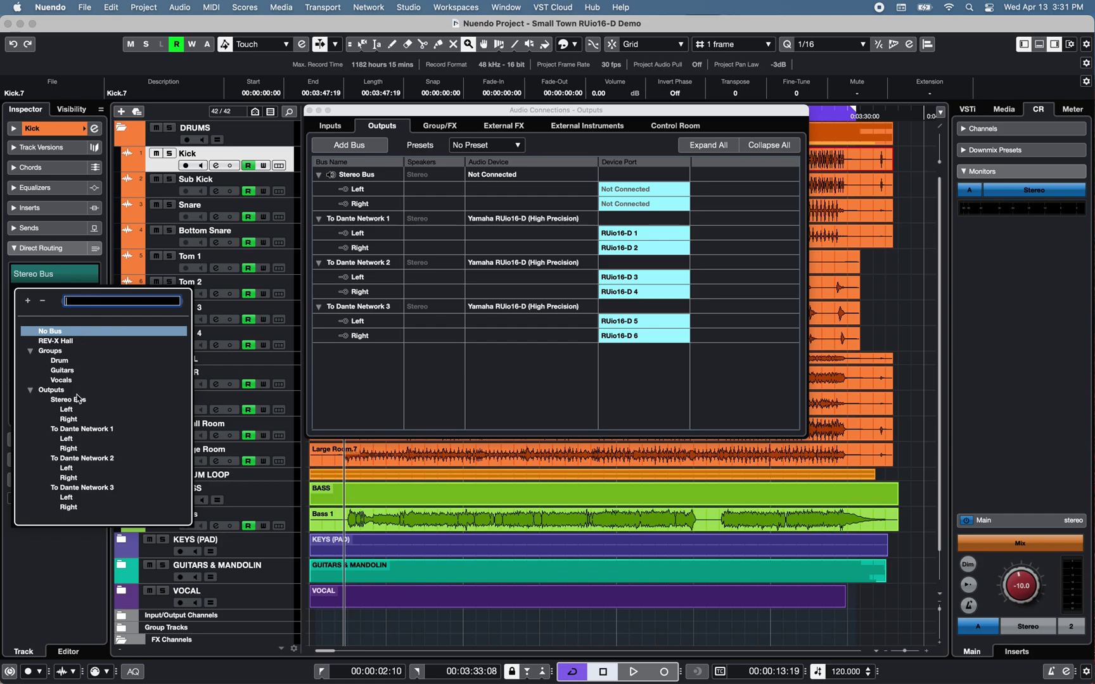
click(83, 431)
click(76, 329)
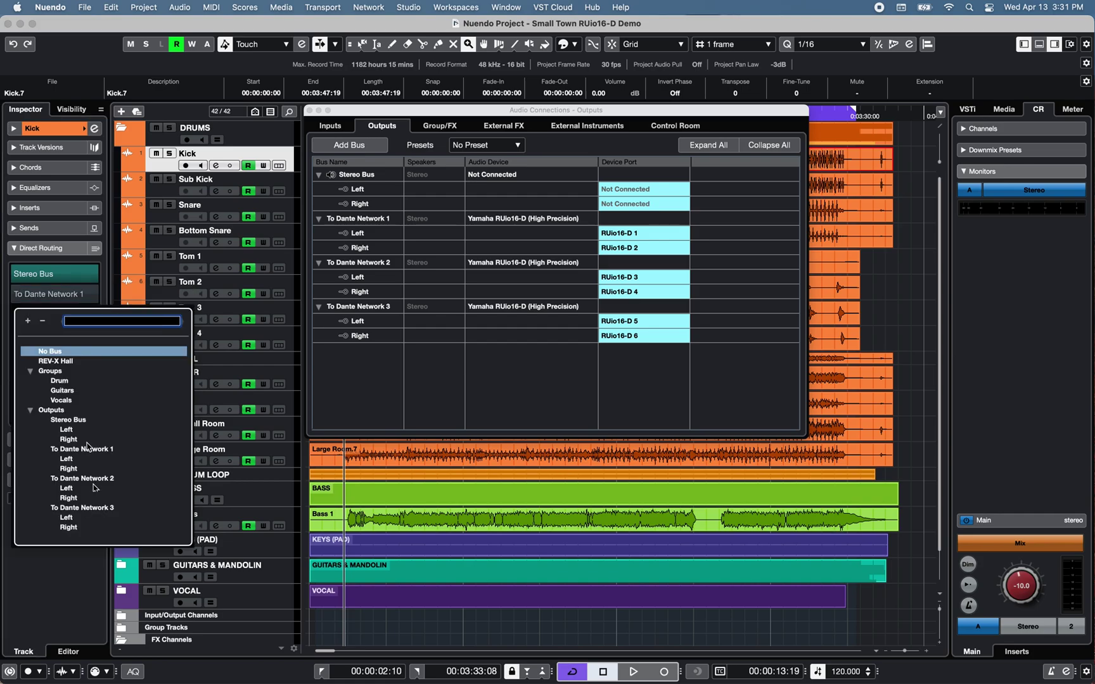
click(89, 479)
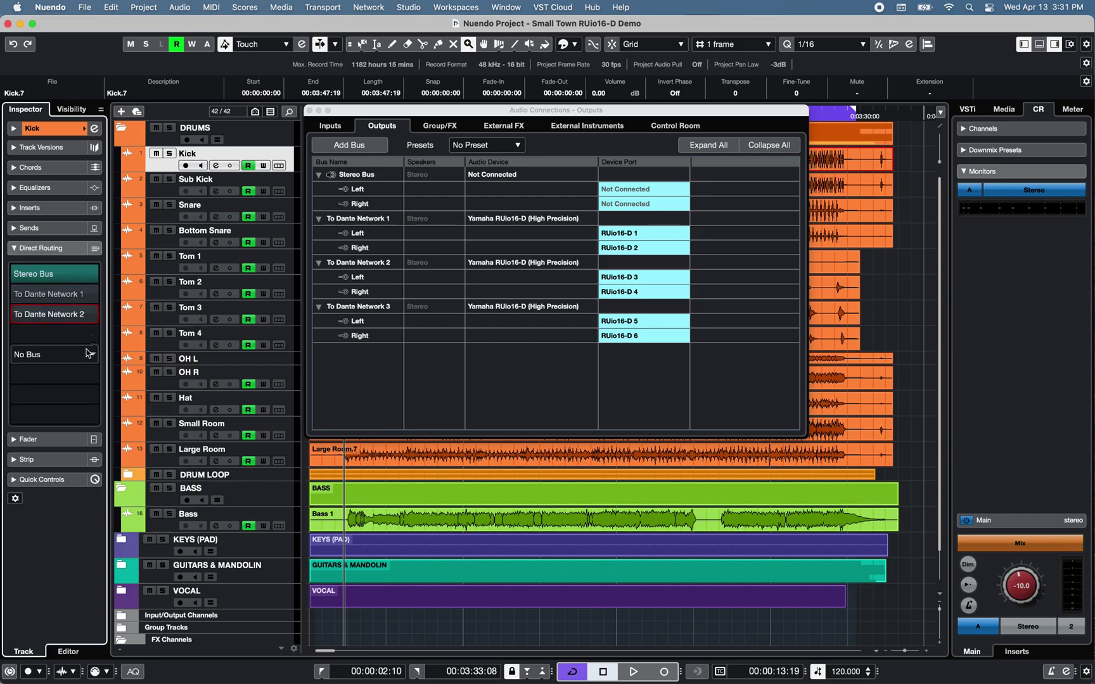
click(85, 351)
click(98, 527)
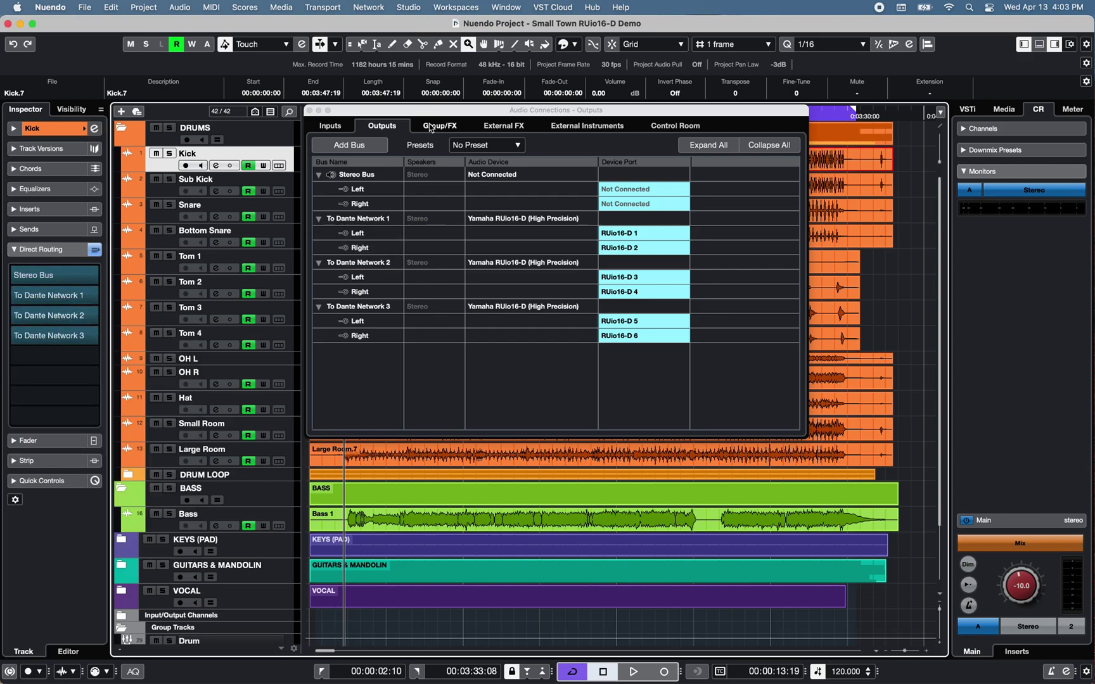
Show the group and FX buses and select the Drum, Guitars, Vocals and REV-X Hall channels in turn
click(430, 126)
click(347, 175)
click(350, 188)
click(349, 204)
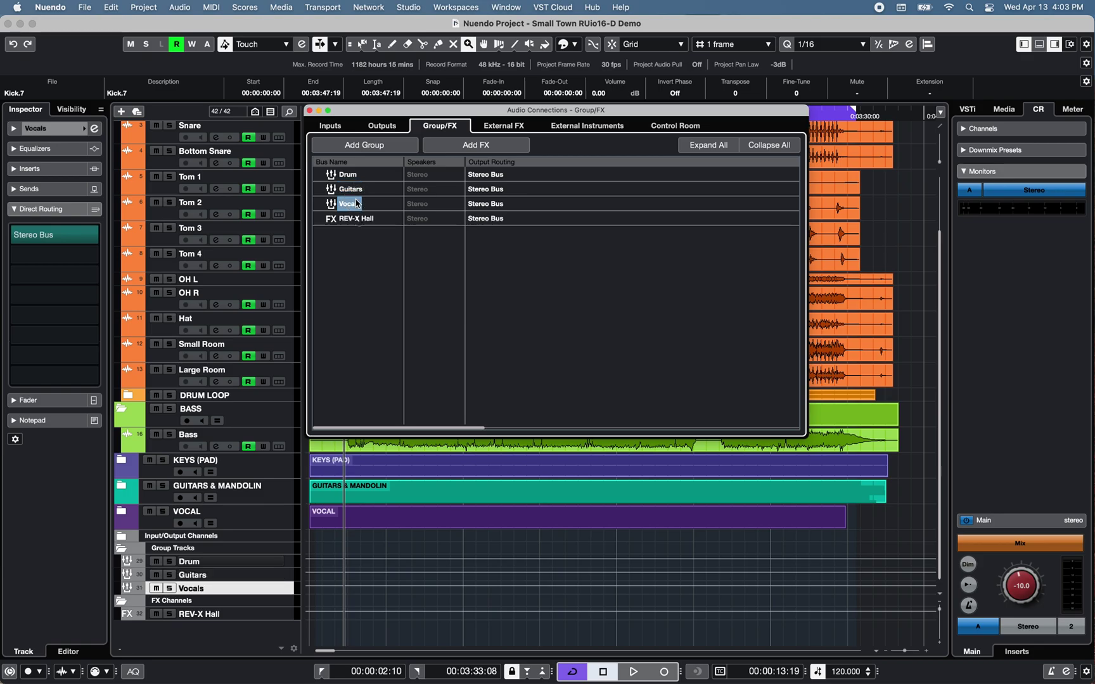
click(356, 219)
Route REV-X Hall also to To Dante Network 1, enable summing mode, and show Control Room connections
click(54, 255)
click(44, 324)
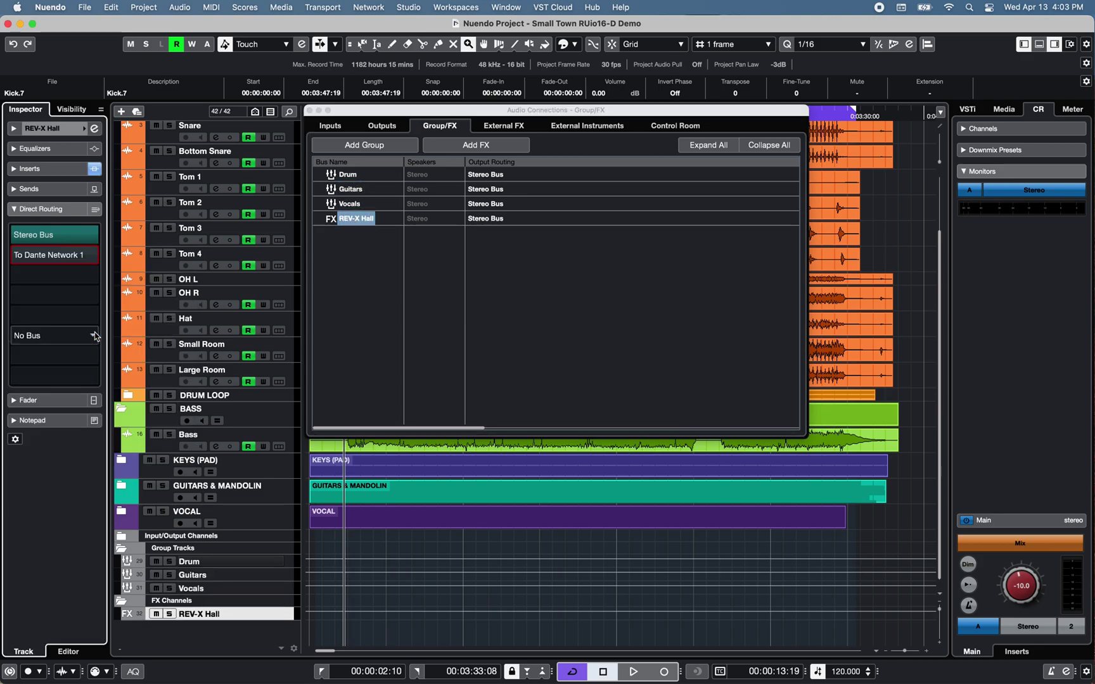
click(61, 258)
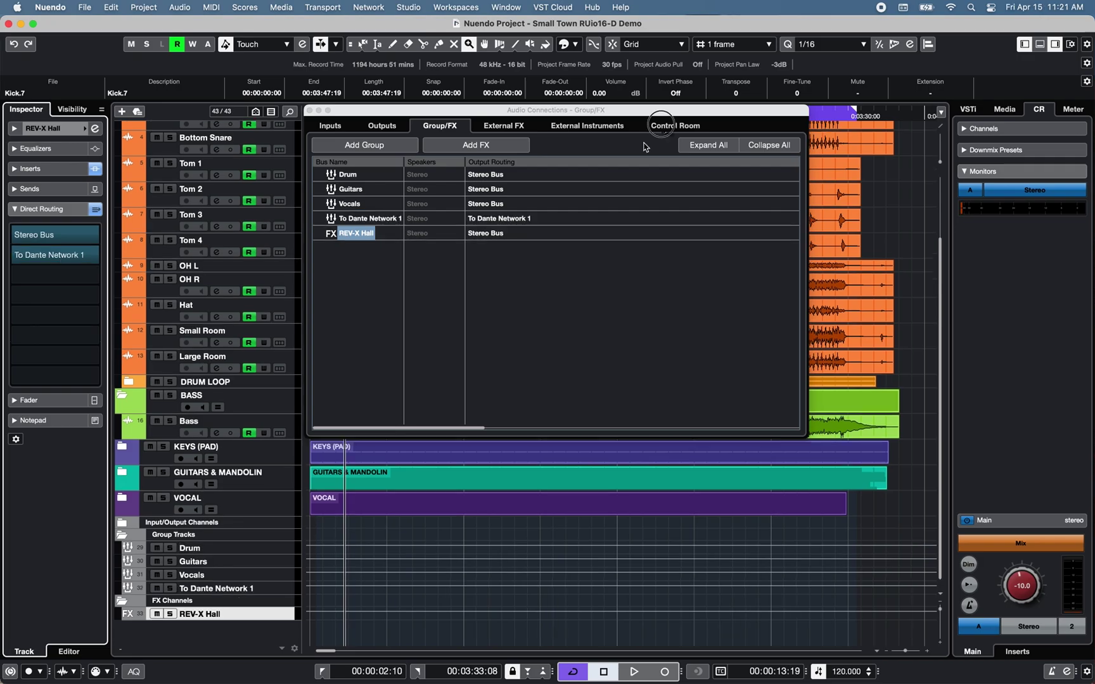
click(662, 127)
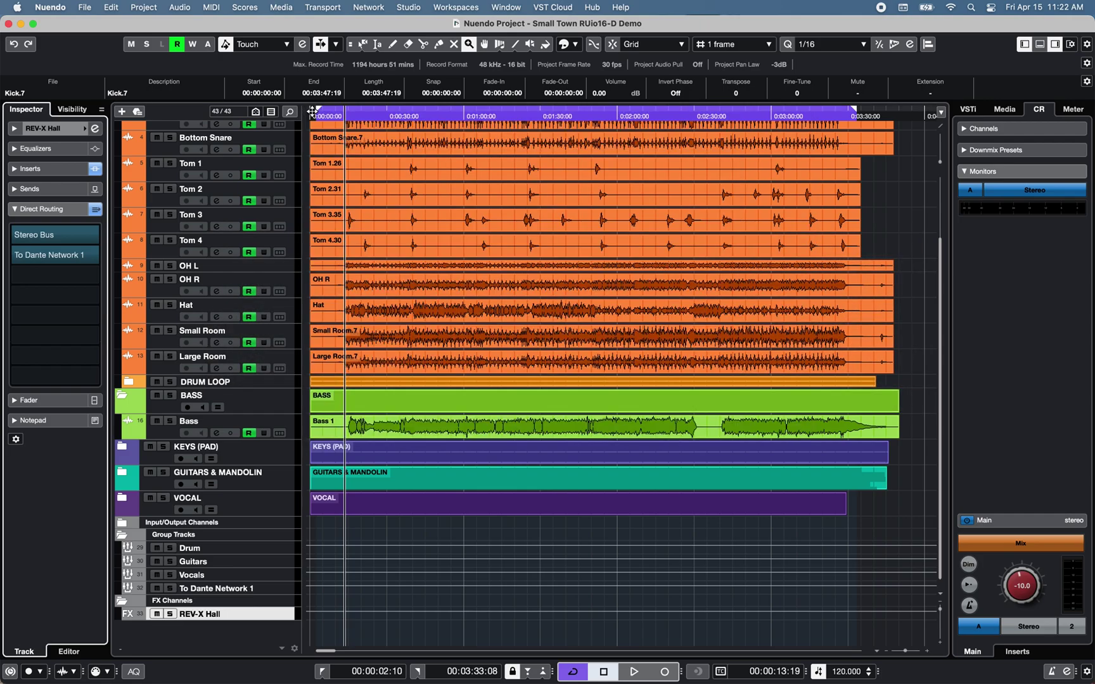
In MixConsole, send the Stereo Bus to To Dante Network 1 and open SuperVision on that channel
click(409, 7)
click(417, 33)
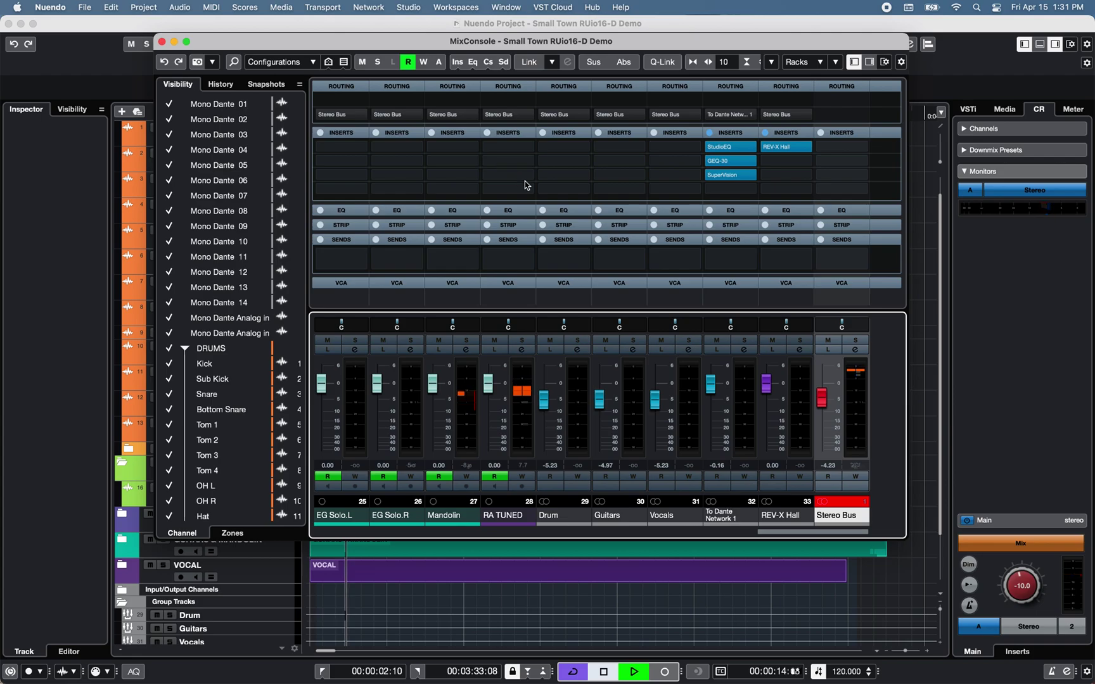
click(852, 259)
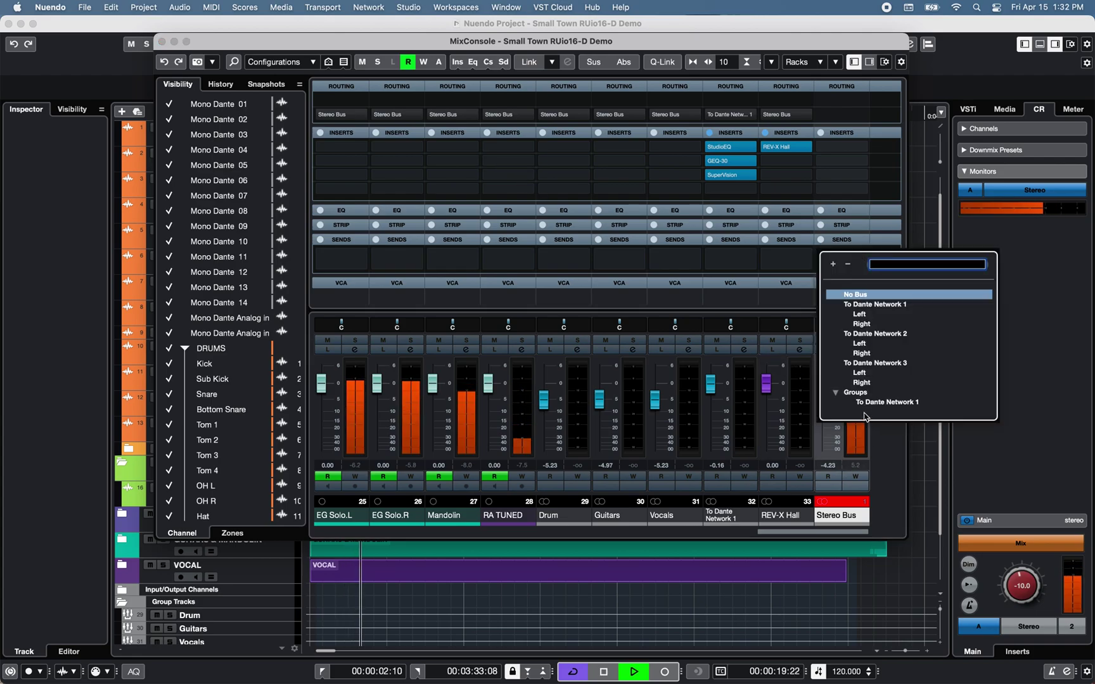
click(887, 402)
click(729, 515)
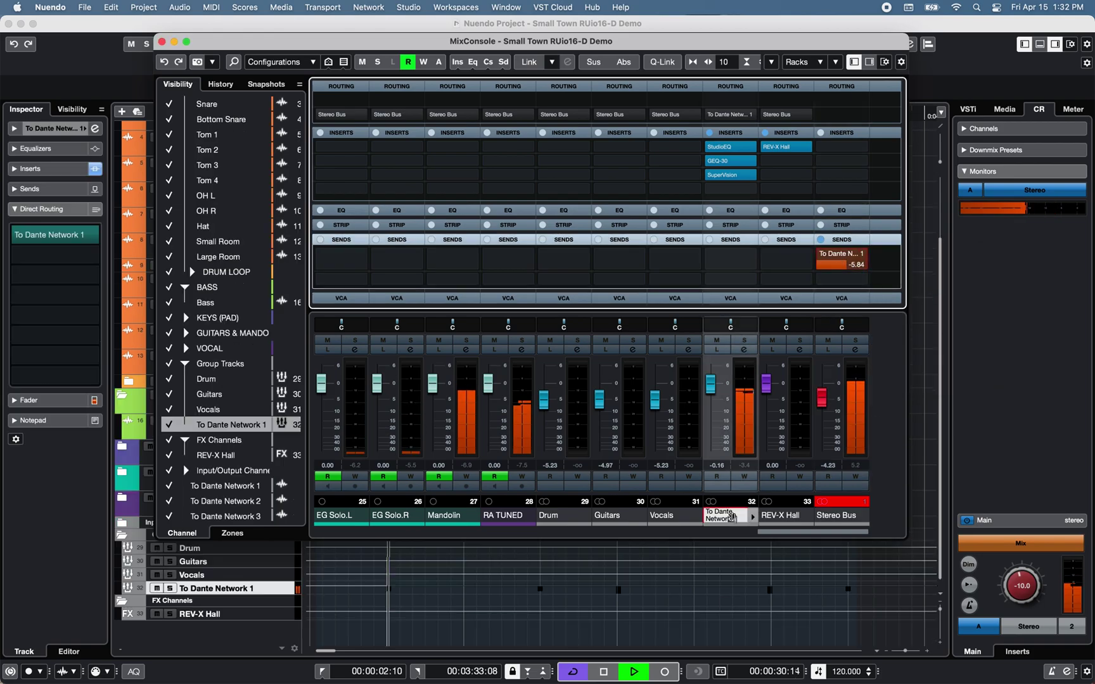
click(724, 179)
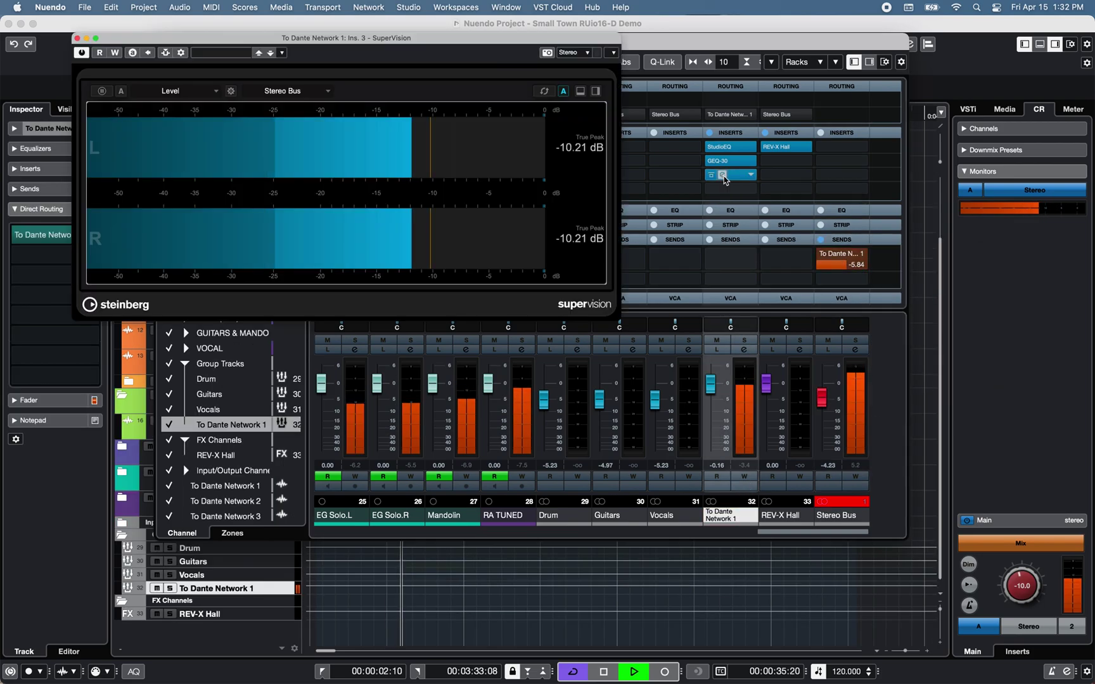
Route the To Dante Network 1 group's output to the To Dante Network 1 bus in Group/FX connections
click(408, 7)
click(410, 25)
click(370, 218)
click(488, 218)
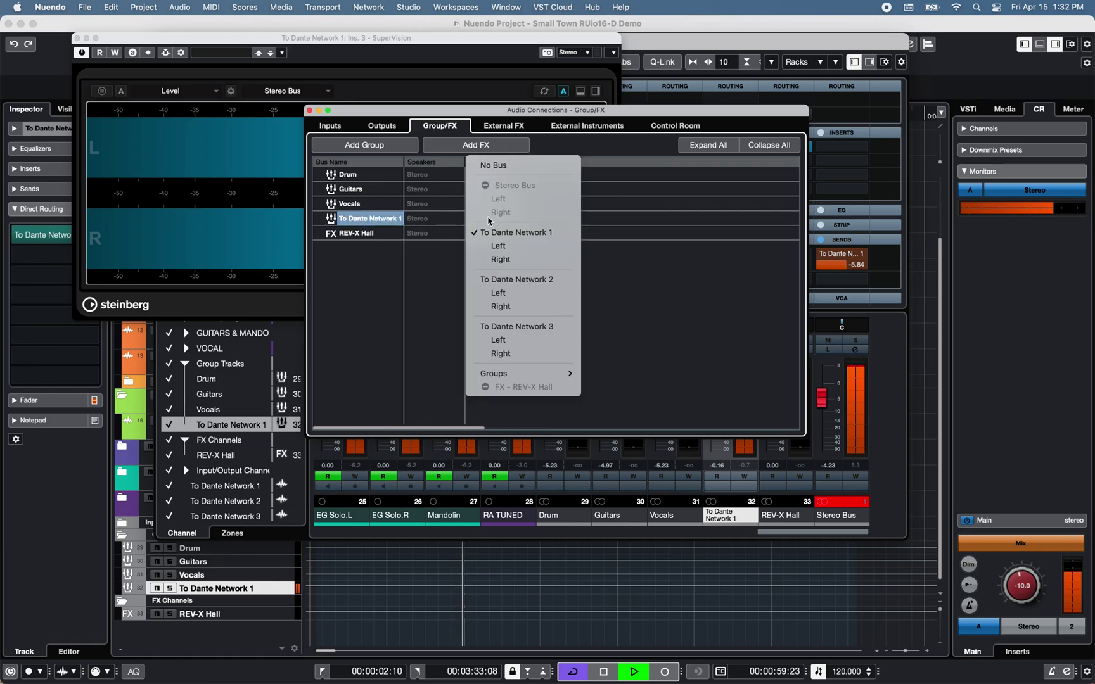
click(490, 232)
click(310, 110)
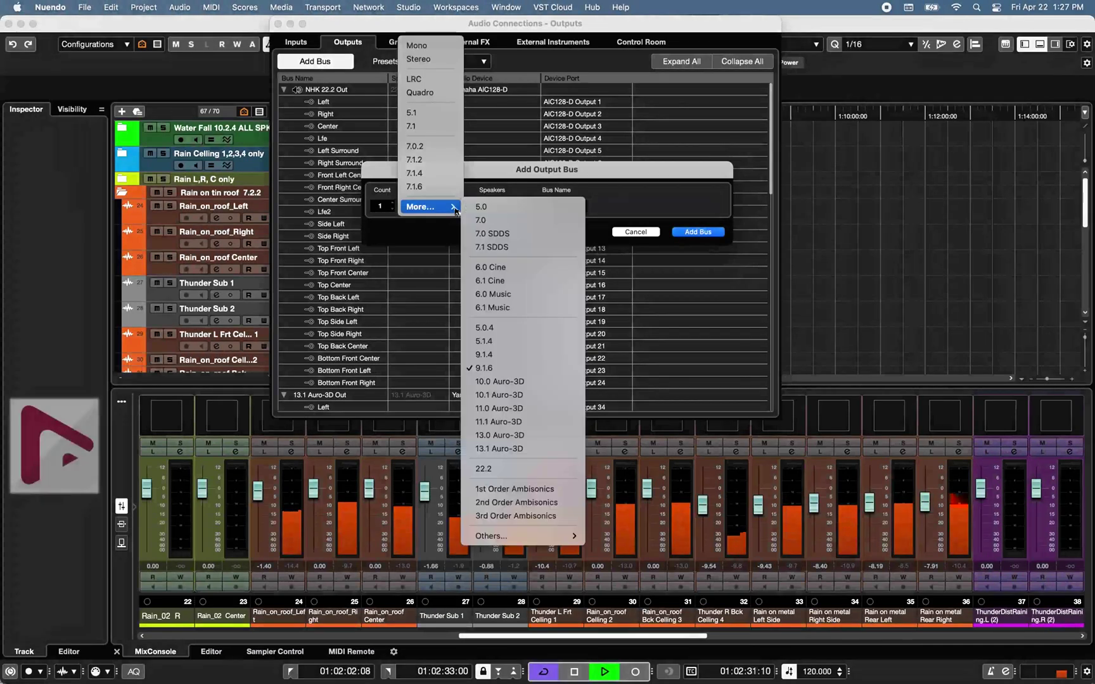
Set the new output bus's speaker configuration to 9.1.6
mouse_move(568, 537)
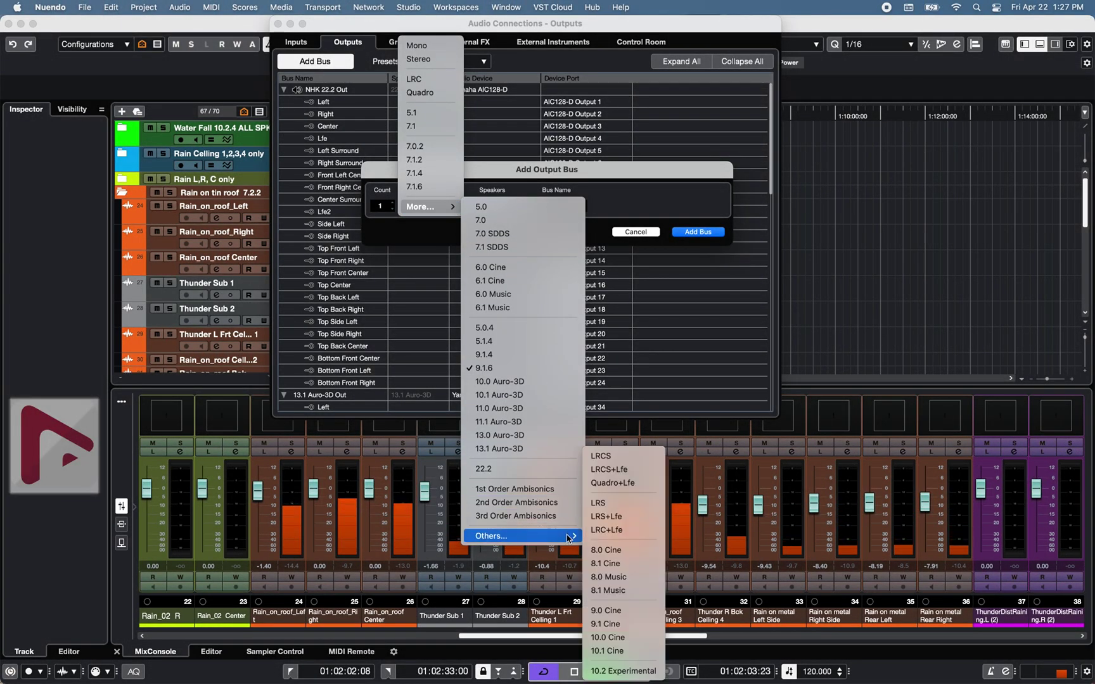
click(648, 178)
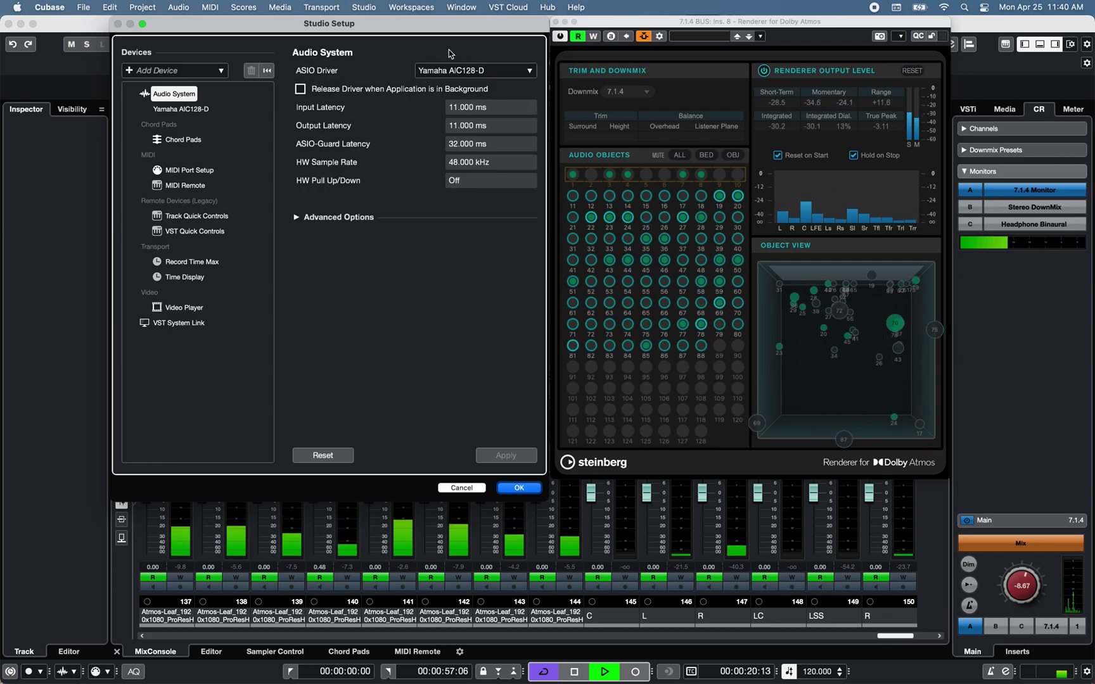
Close Studio Setup and open Audio Connections with all Dante input buses expanded
key(Escape)
click(373, 9)
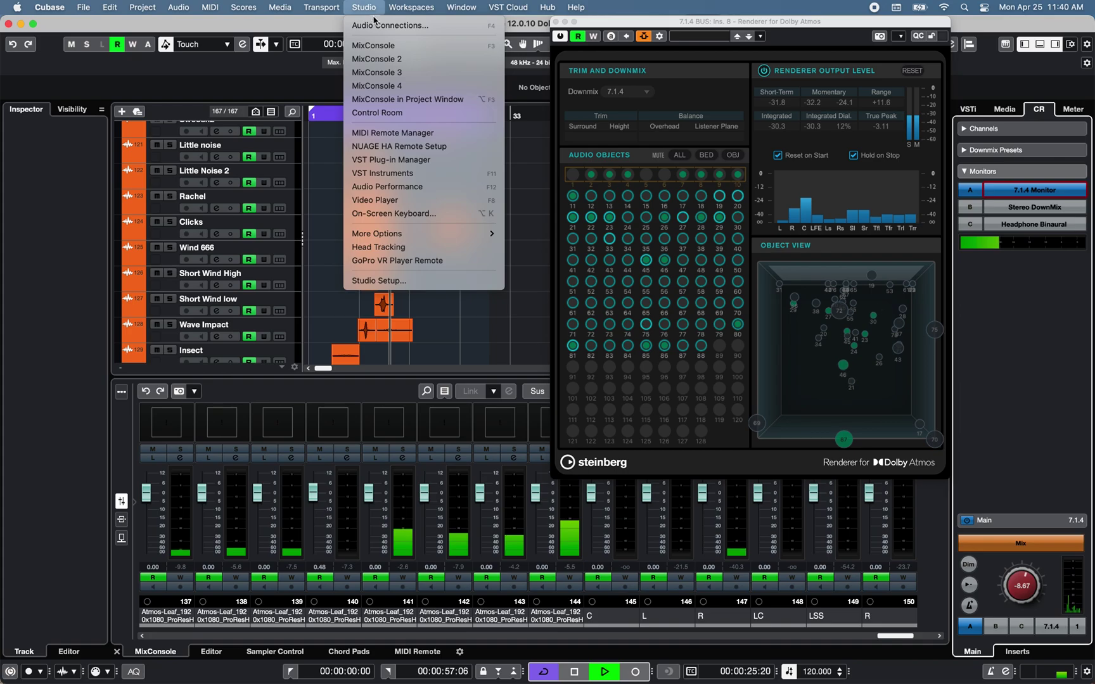
click(377, 24)
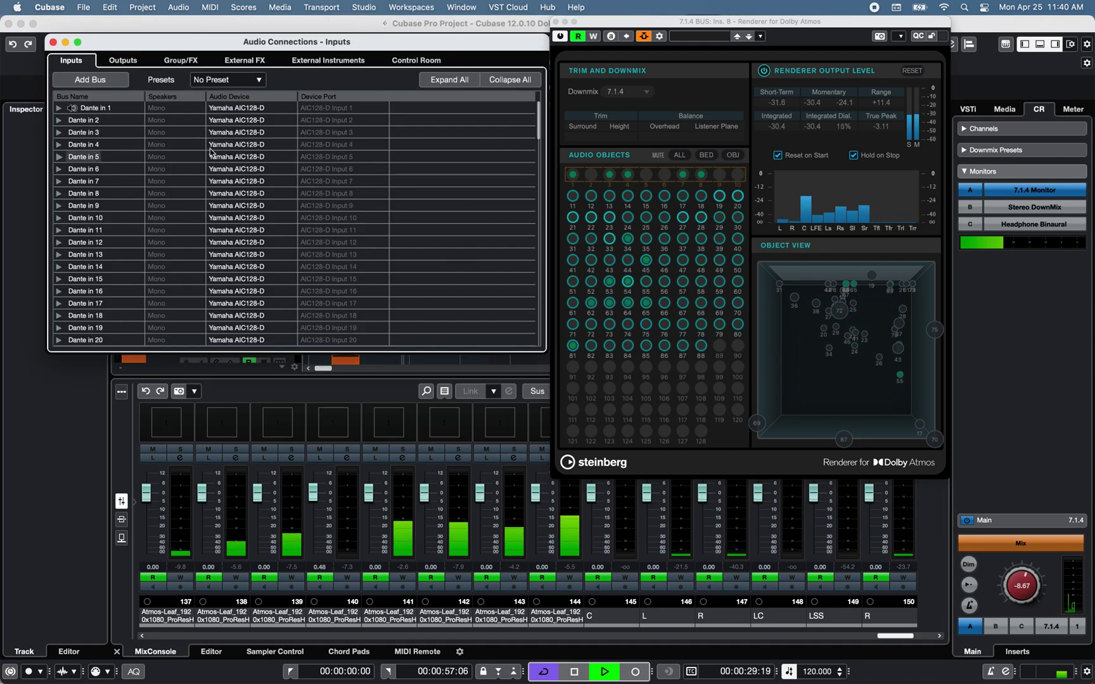
click(431, 86)
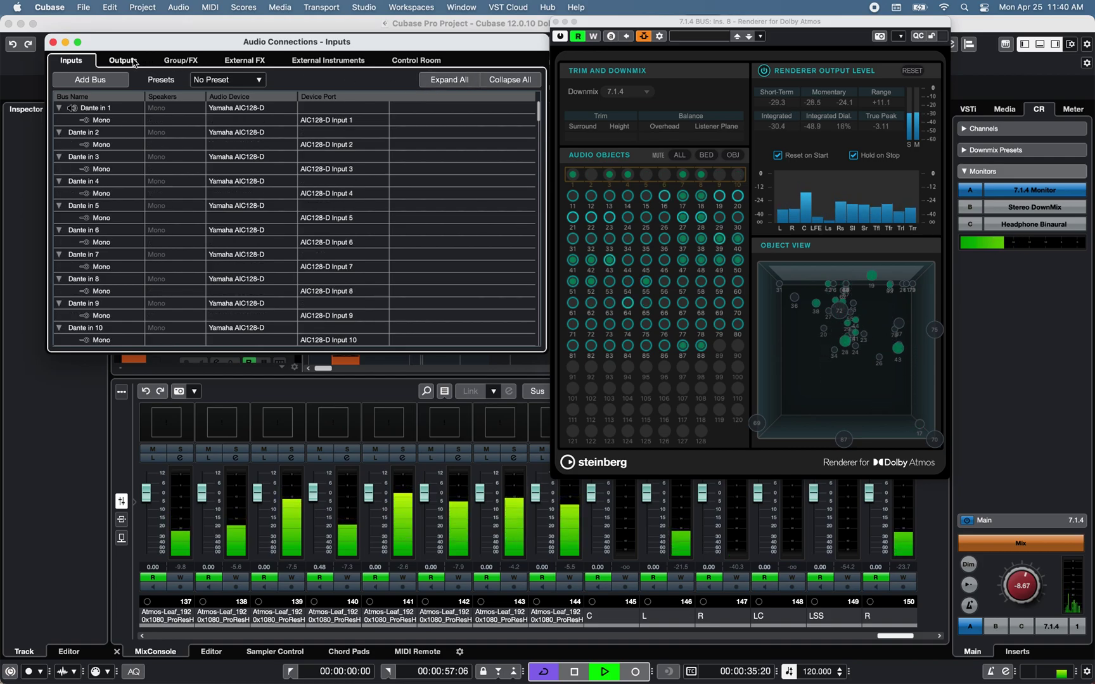
Expand and review all output buses, then switch to the Control Room connections
click(133, 62)
click(432, 81)
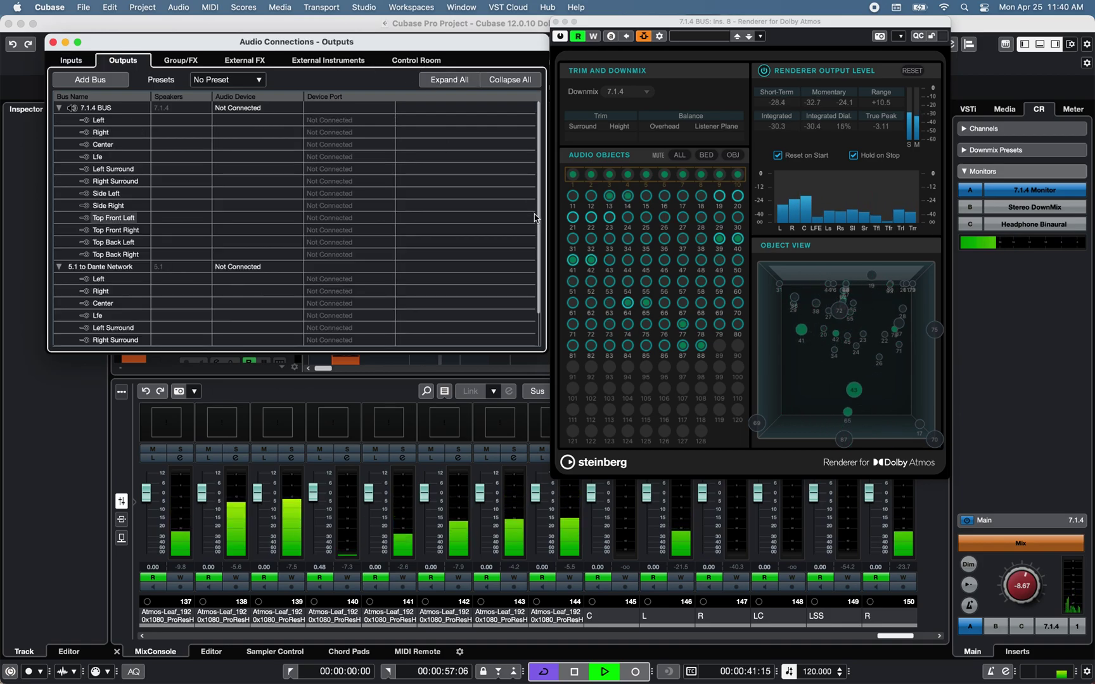
scroll(537, 263, down, 3)
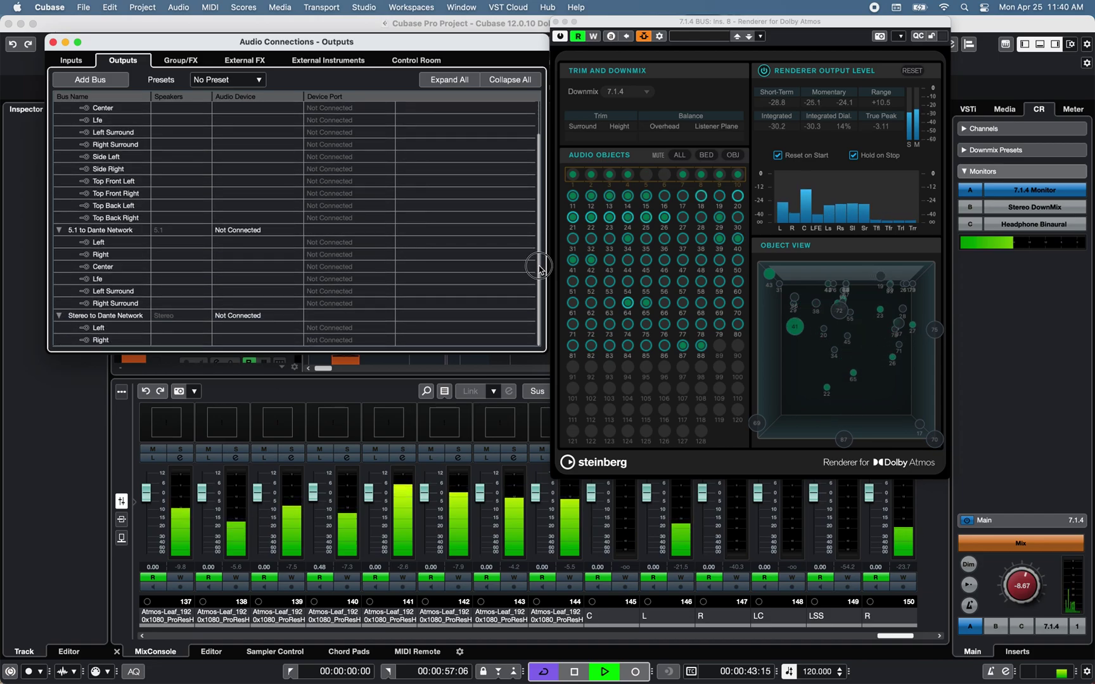
drag(539, 266, 539, 198)
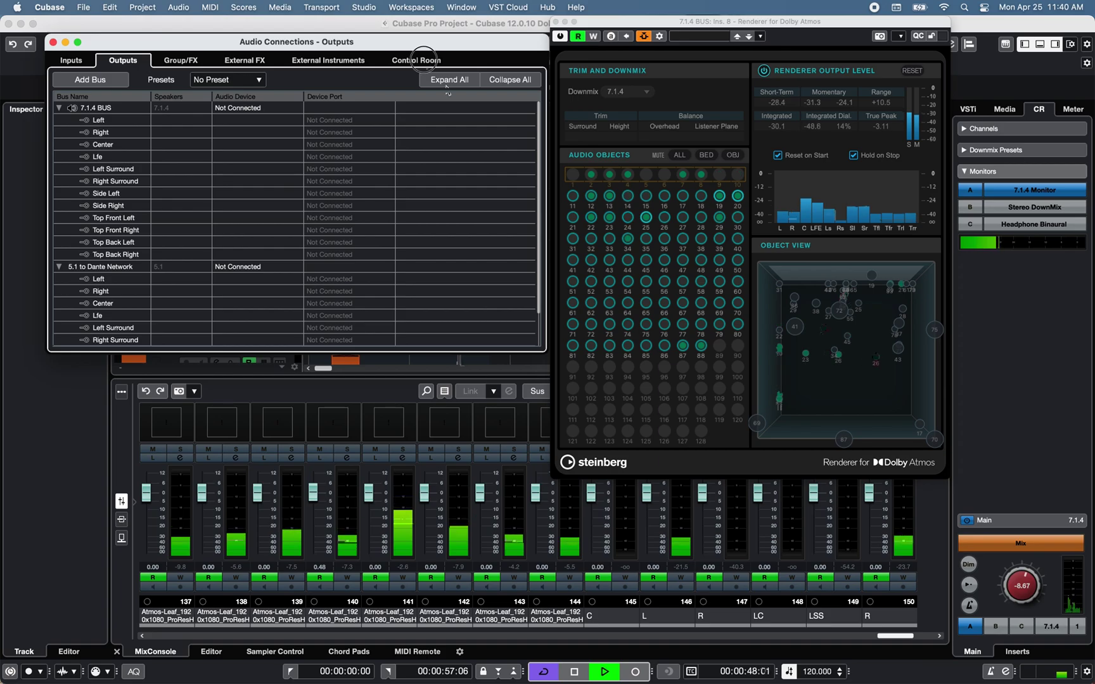
click(416, 59)
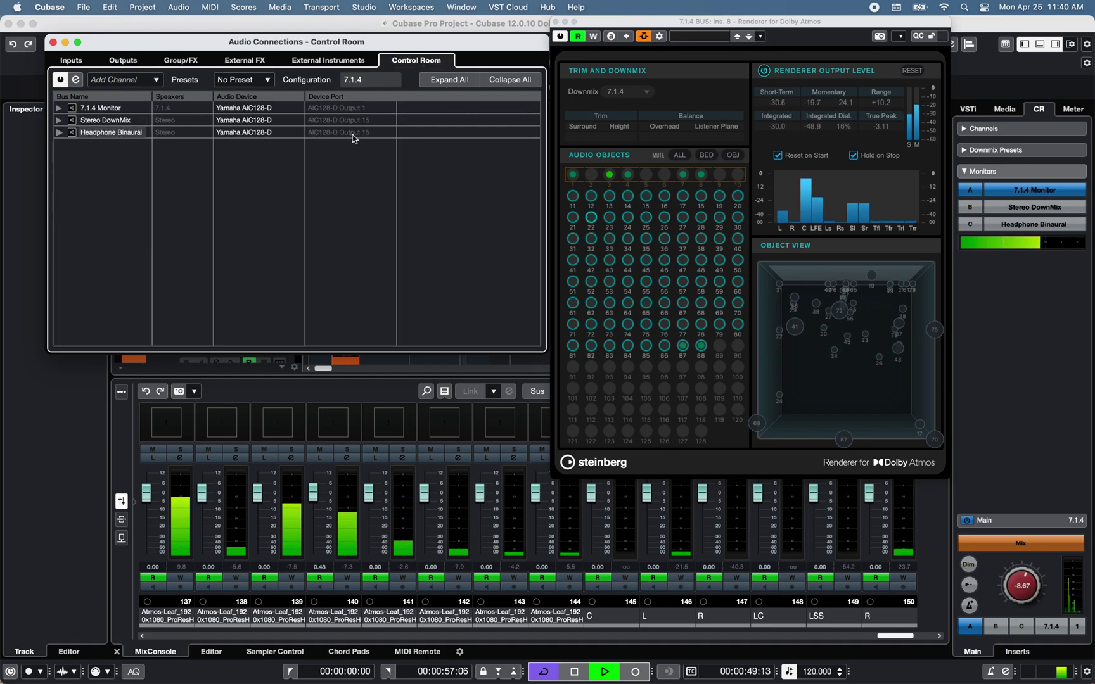
Expand Control Room channels: 7.1.4 Monitor to AIC128-D Outputs 1–12, Stereo DownMix and Headphone Binaural to 15–16
click(442, 84)
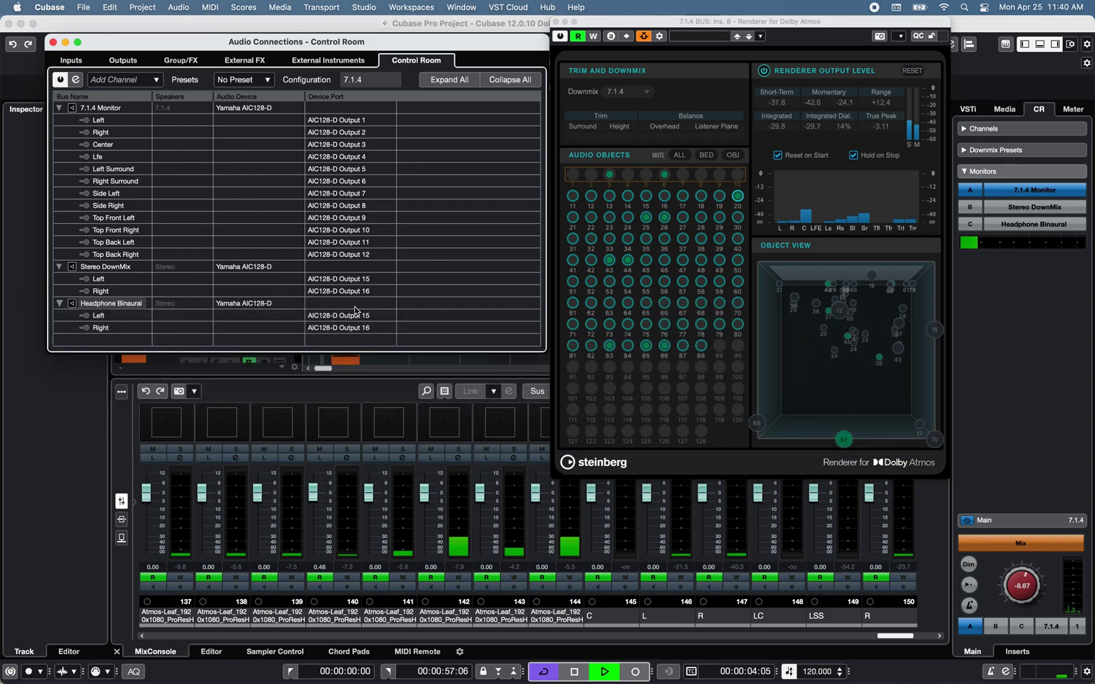
click(58, 7)
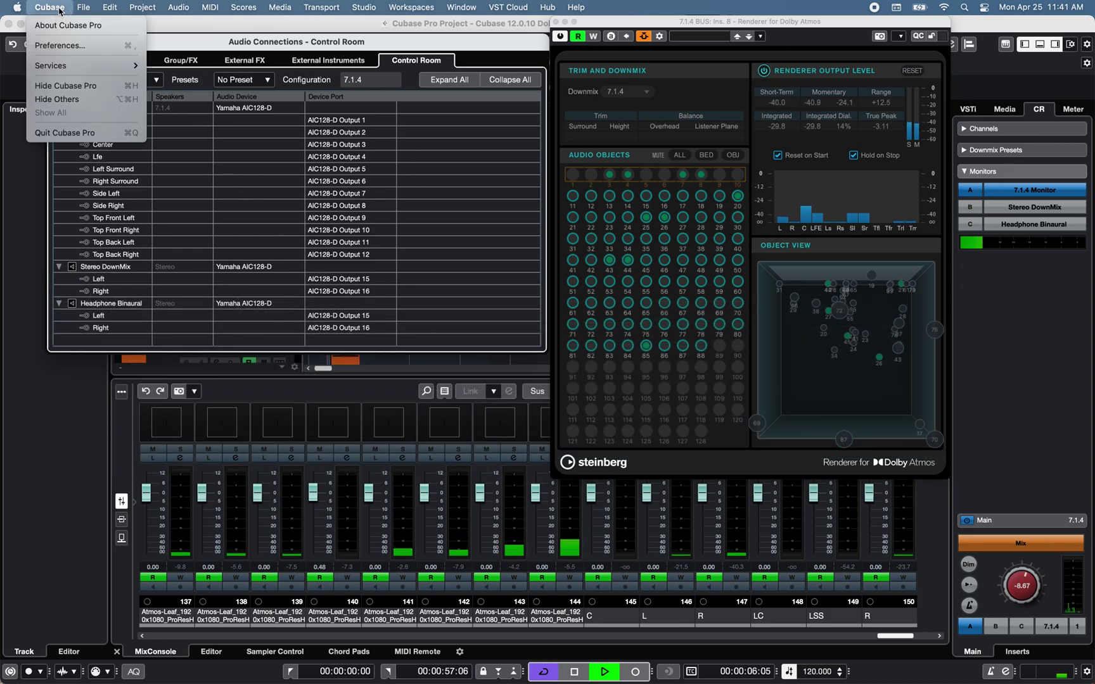
click(62, 45)
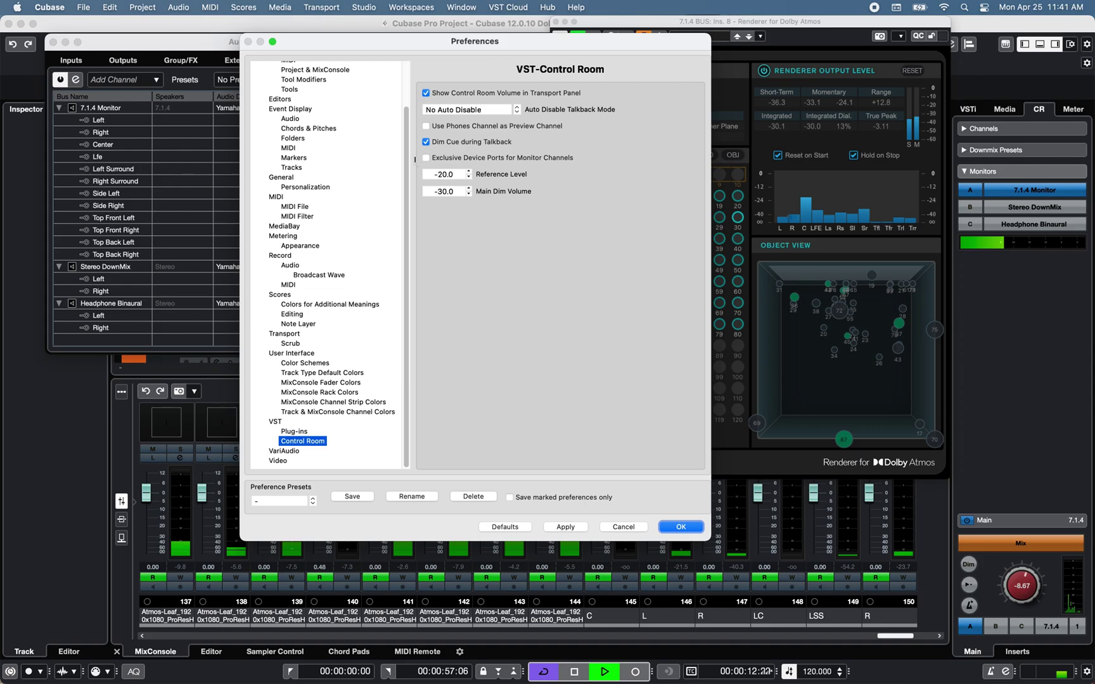
click(623, 526)
key(ctrl+Up)
click(478, 270)
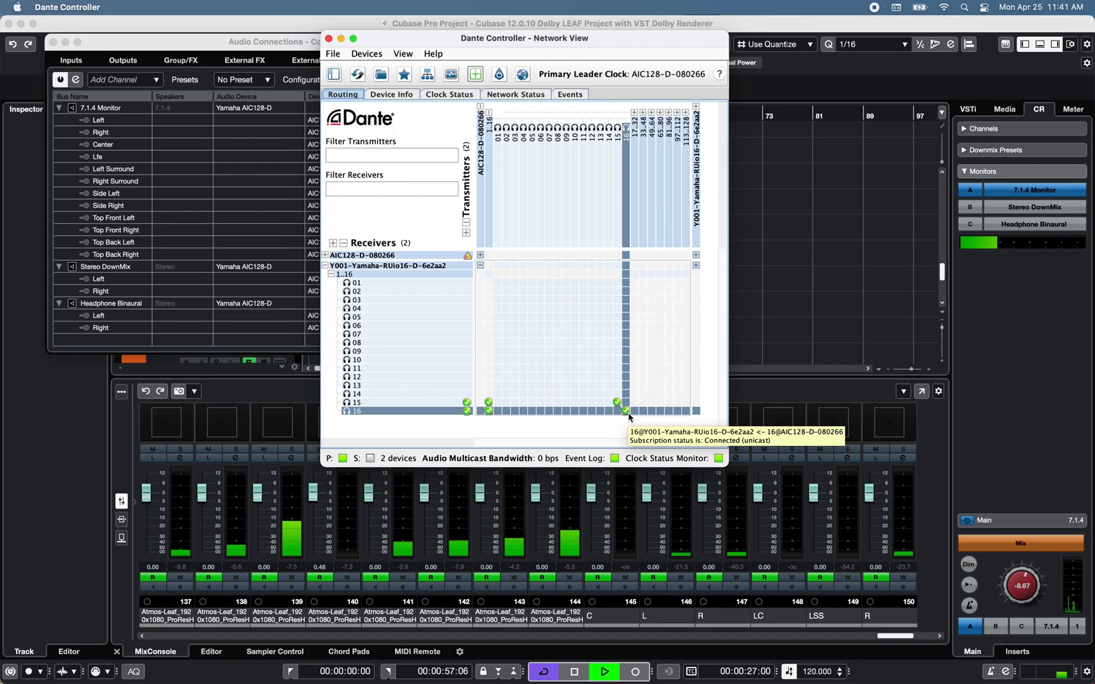
click(295, 42)
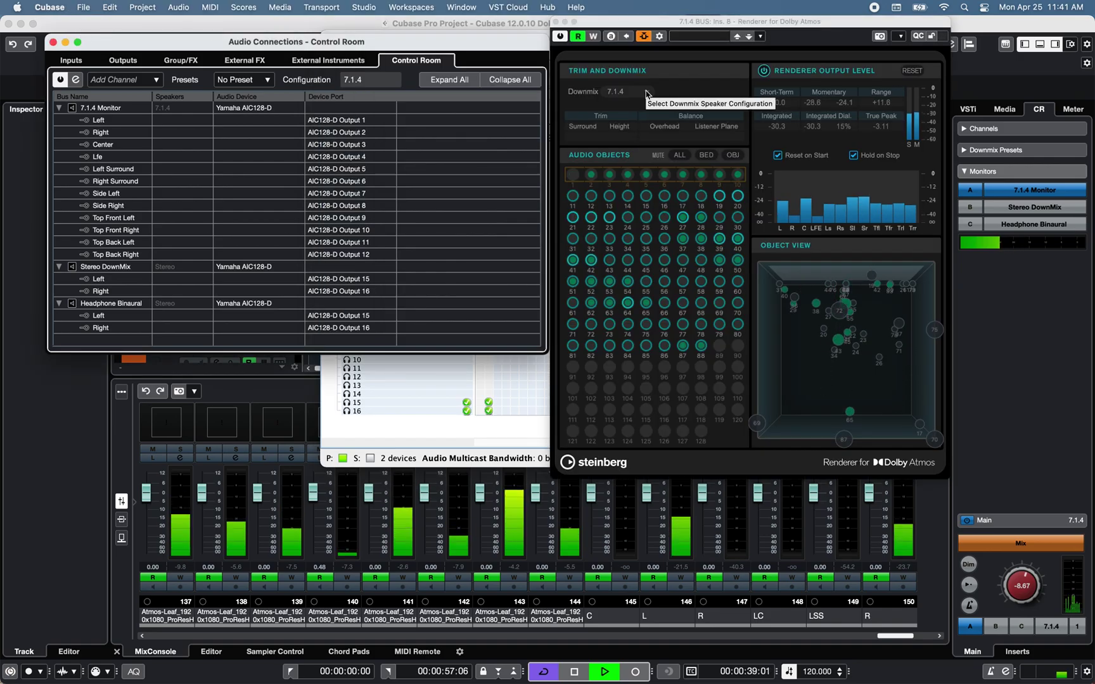